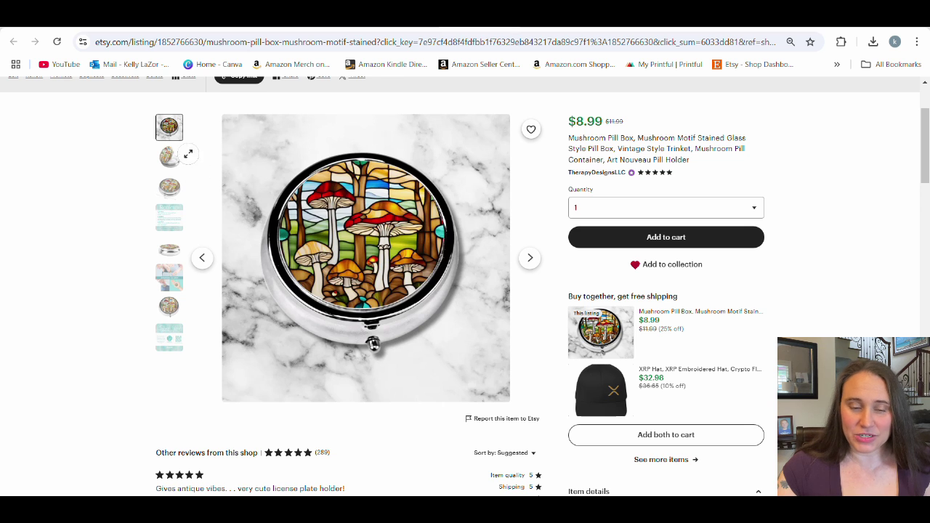
# Step: Look through all the listing photos of the mushroom stained glass pill box and review the listing's header details
pyautogui.click(531, 265)
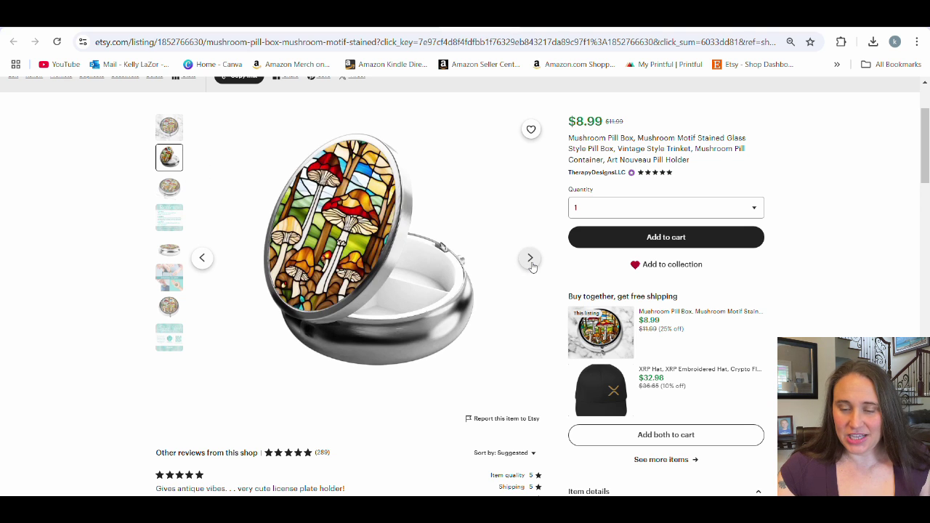
pyautogui.click(531, 259)
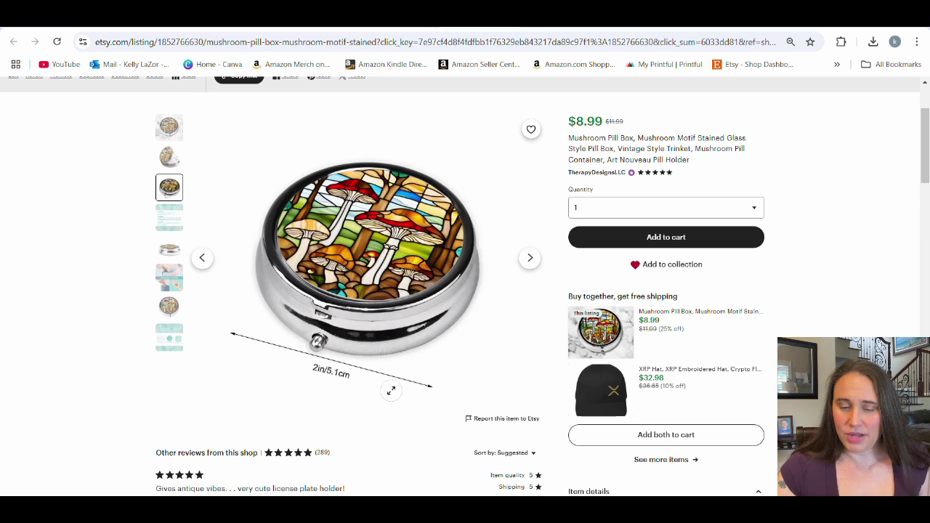
pyautogui.click(531, 262)
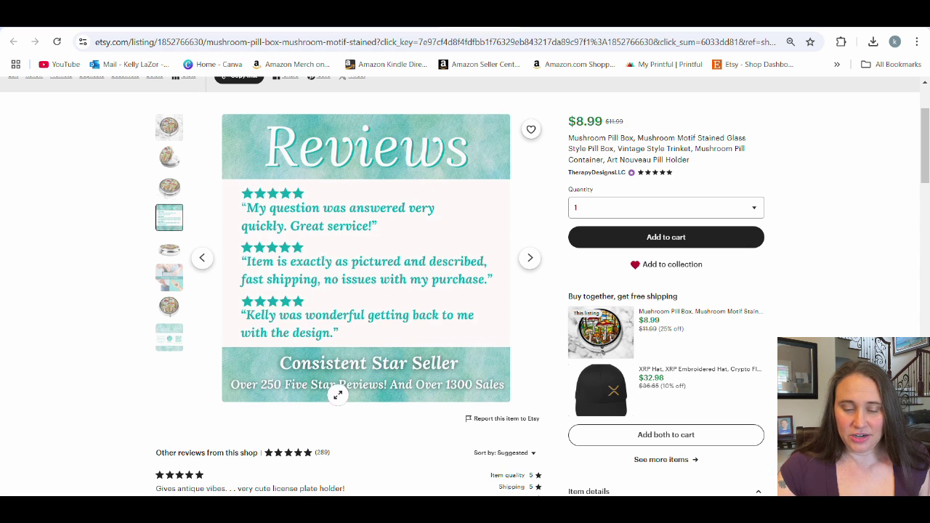
pyautogui.click(530, 258)
pyautogui.click(530, 259)
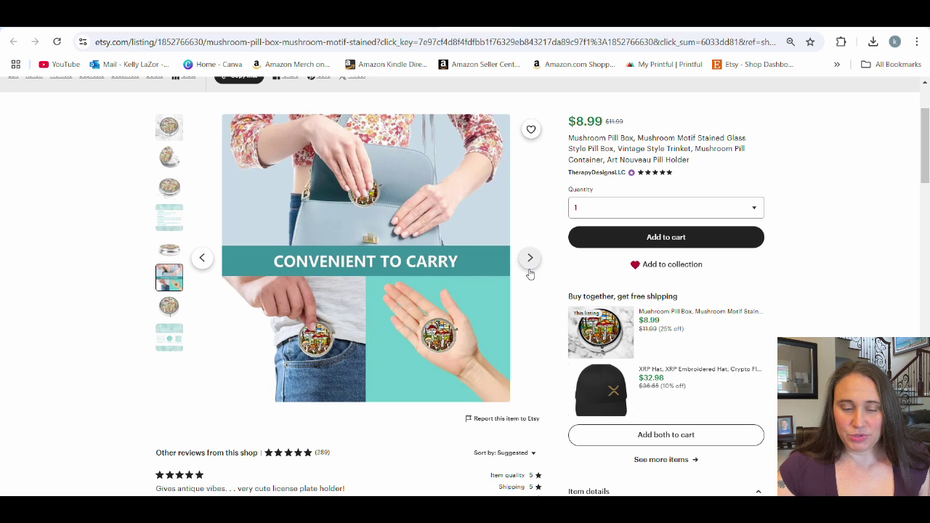
pyautogui.click(531, 262)
pyautogui.click(530, 269)
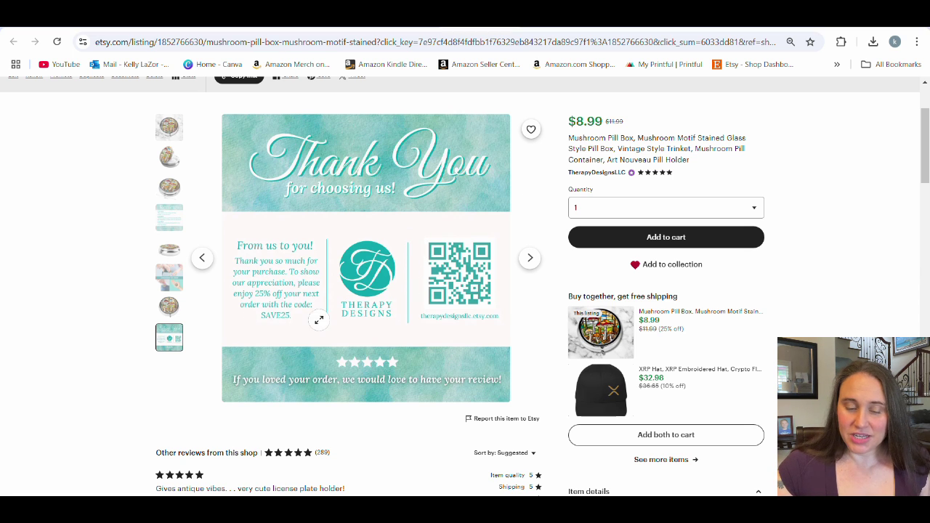
pyautogui.scroll(2, 563, 298)
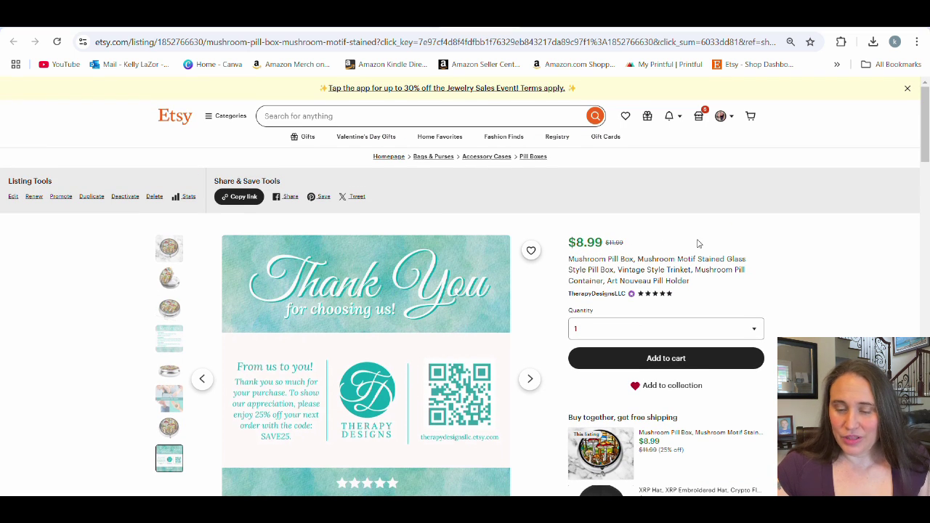
pyautogui.scroll(-1, 699, 243)
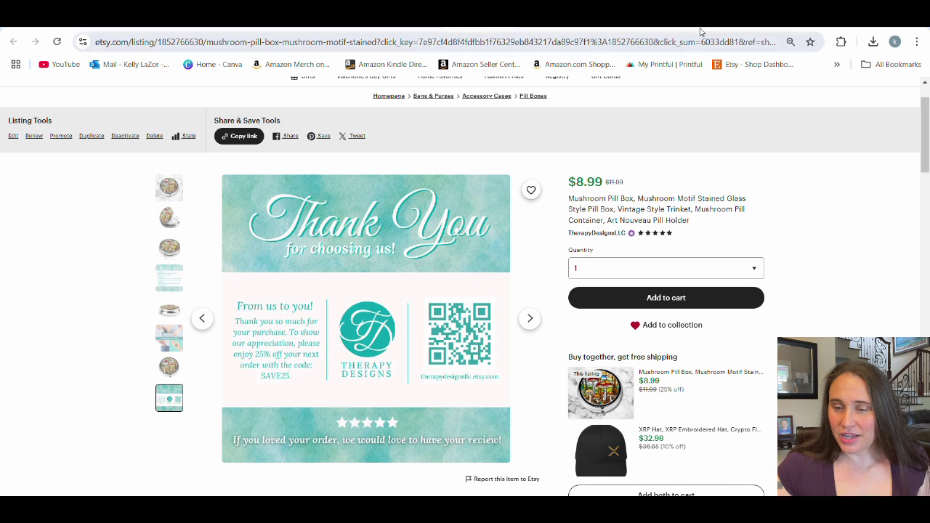
# Step: Switch to PrintKK, open the Round Small Pill Box from the pill box search results and start a design for it
pyautogui.click(465, 14)
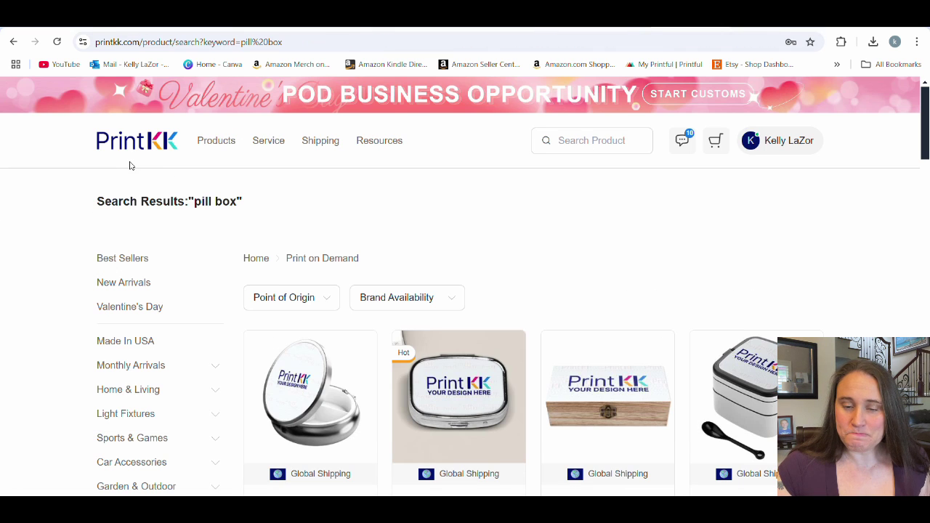
pyautogui.scroll(-3, 714, 193)
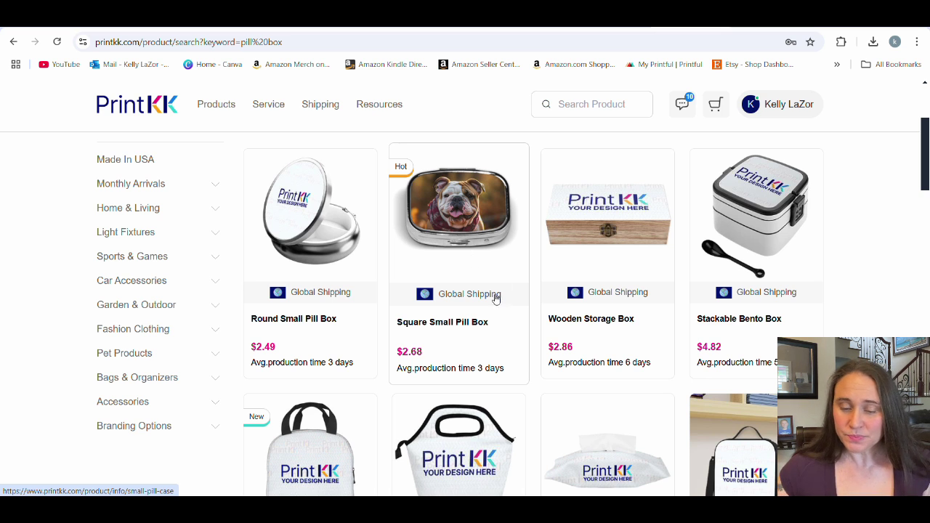
pyautogui.click(304, 212)
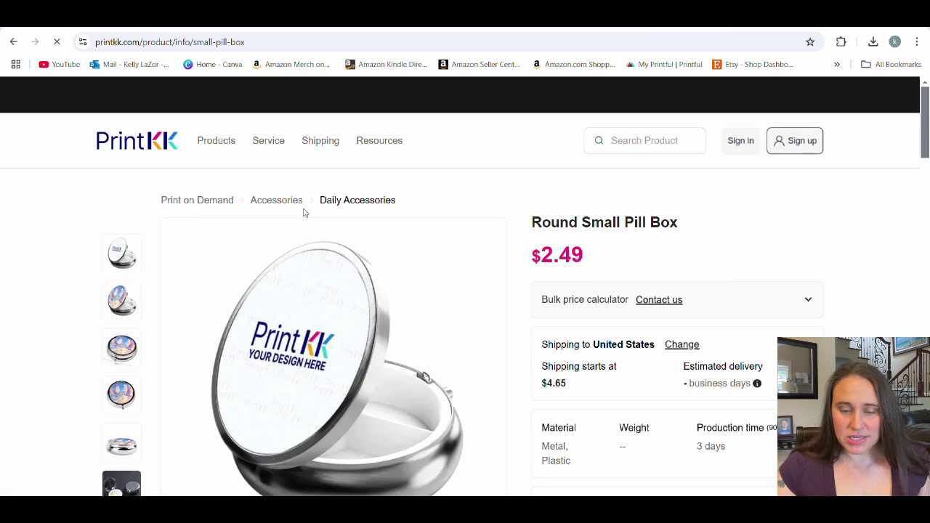
pyautogui.scroll(-2, 420, 227)
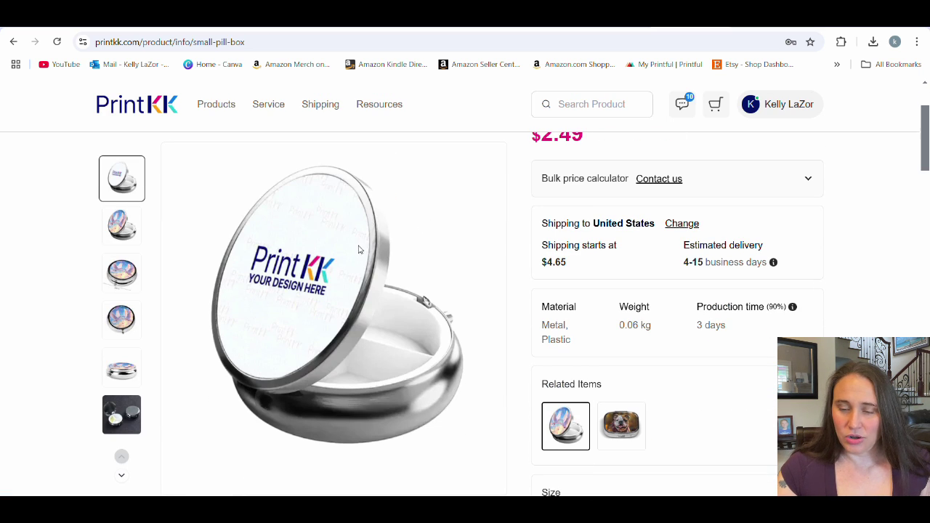
pyautogui.scroll(-3, 198, 204)
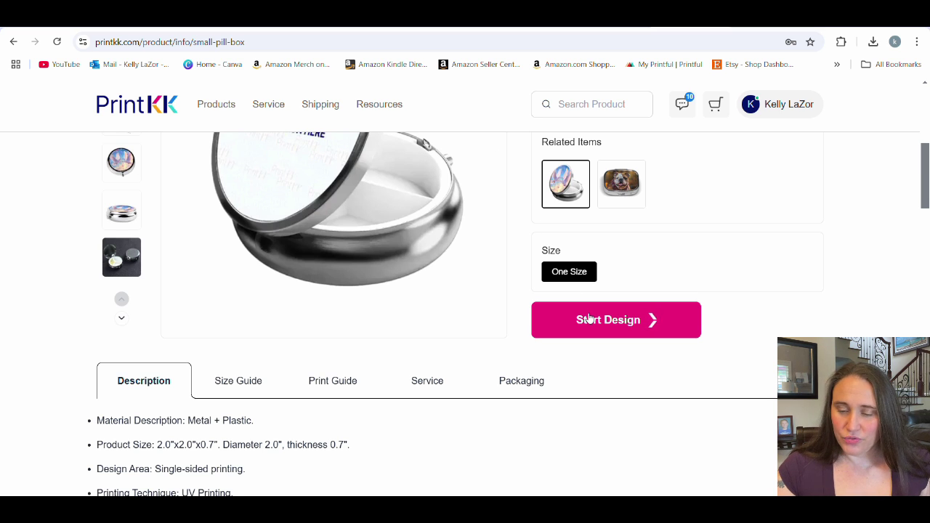
pyautogui.click(634, 325)
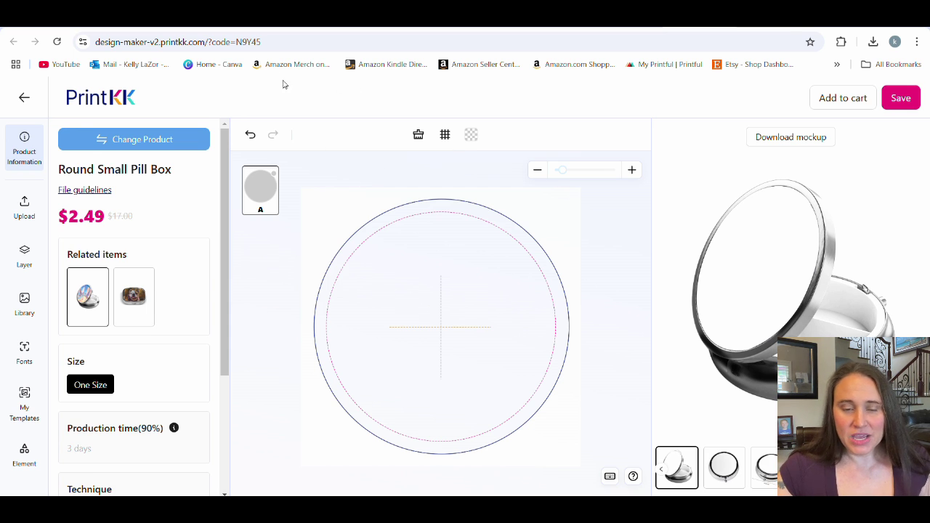
# Step: Switch to Canva and create a blank custom-size design of 4000 × 4000 px
pyautogui.click(247, 30)
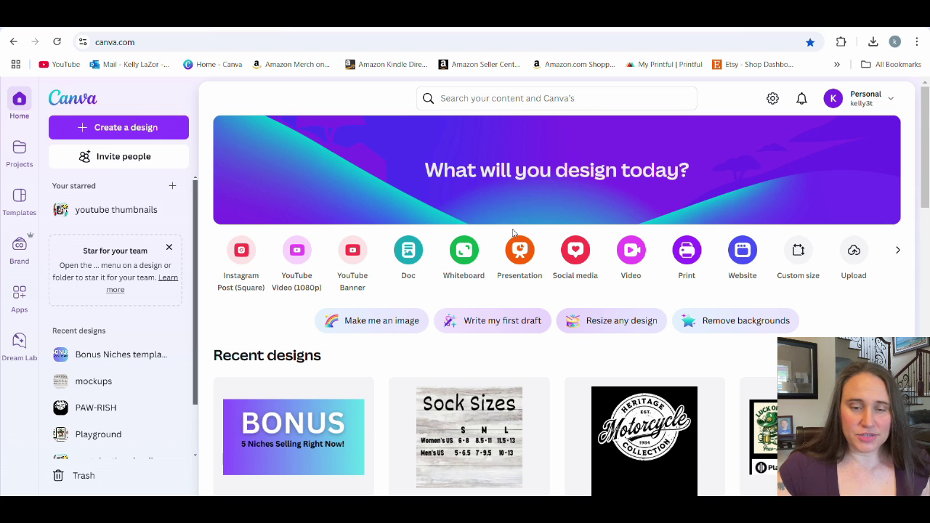
pyautogui.click(799, 254)
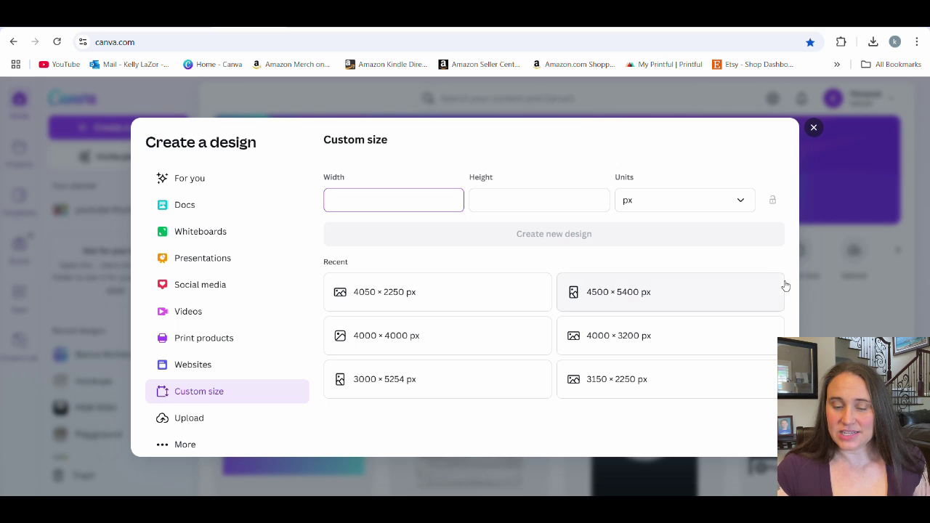
pyautogui.click(372, 339)
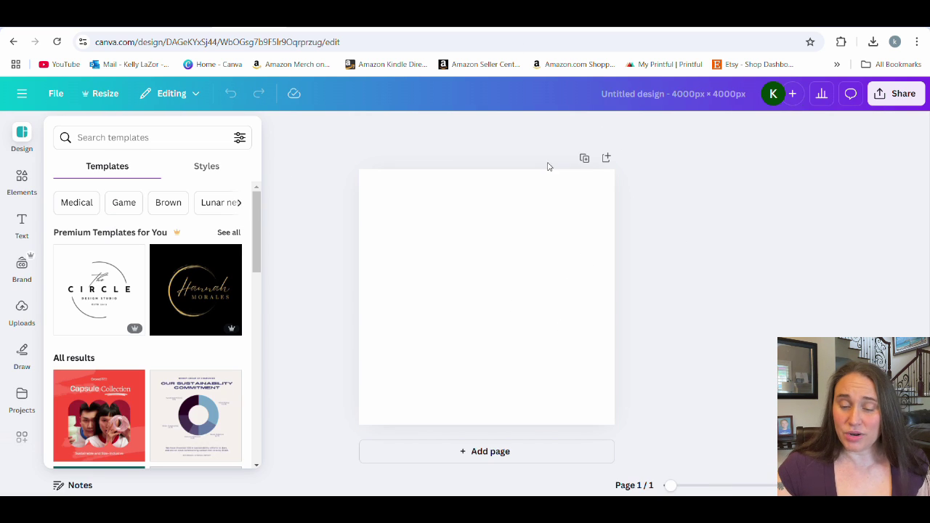
pyautogui.click(709, 207)
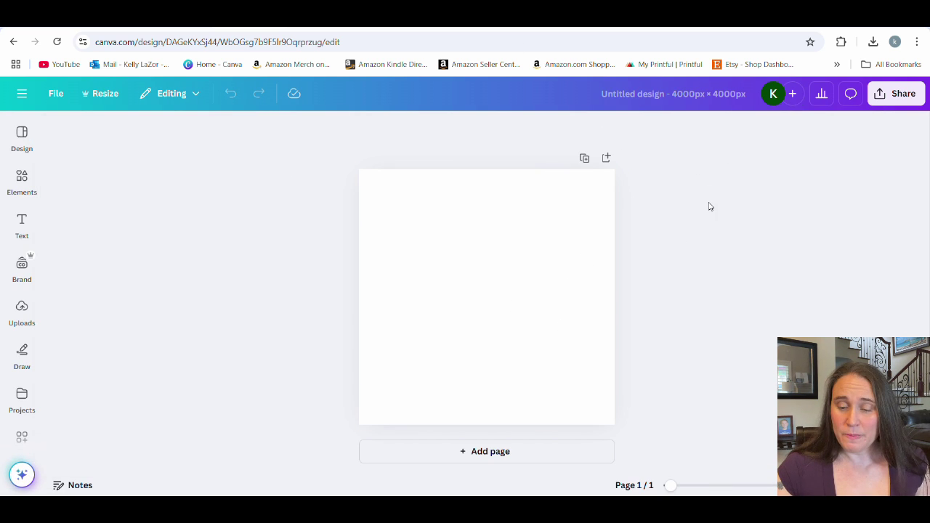
pyautogui.click(538, 272)
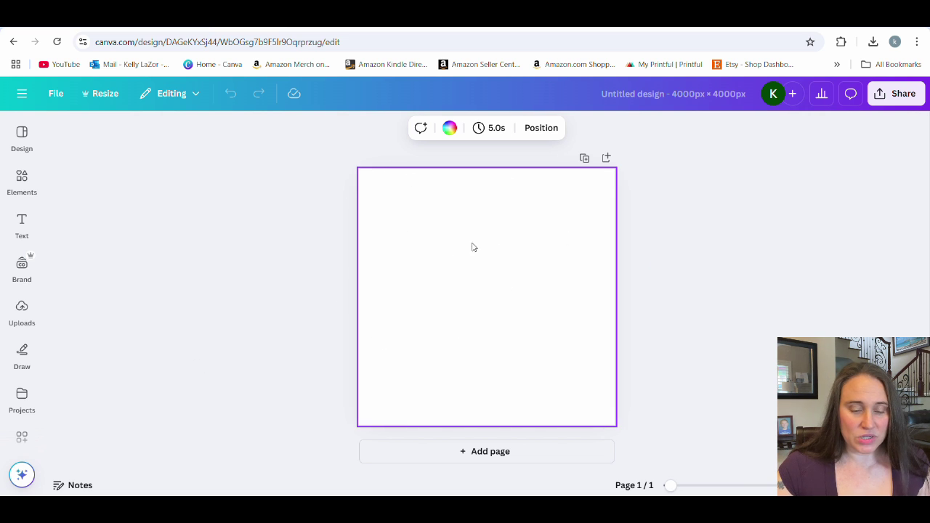
# Step: Open the Magic Media AI generator from the elements and set it to create images
pyautogui.click(16, 314)
pyautogui.click(21, 222)
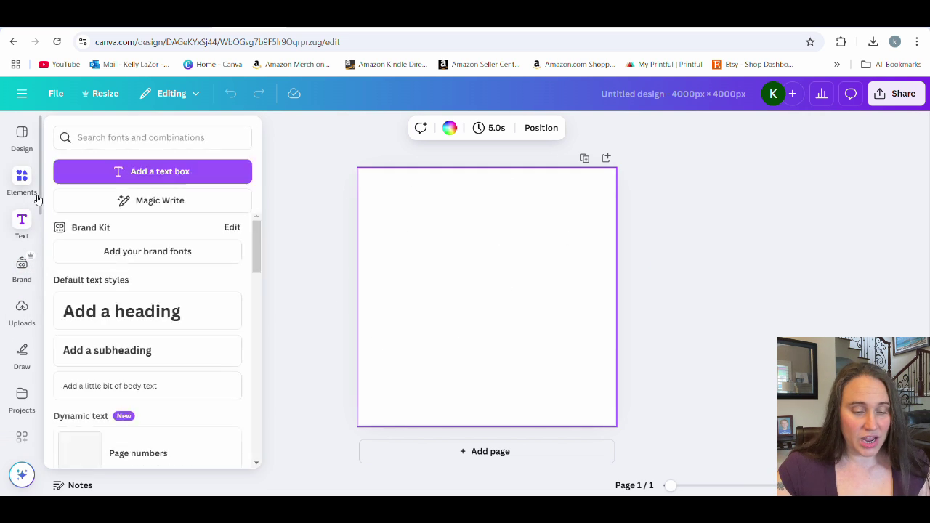
pyautogui.click(28, 183)
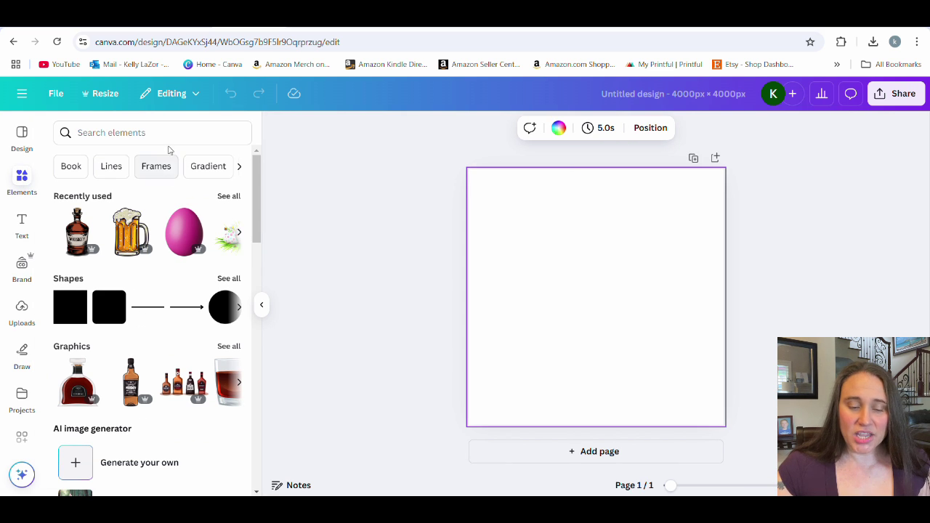
pyautogui.scroll(-3, 76, 209)
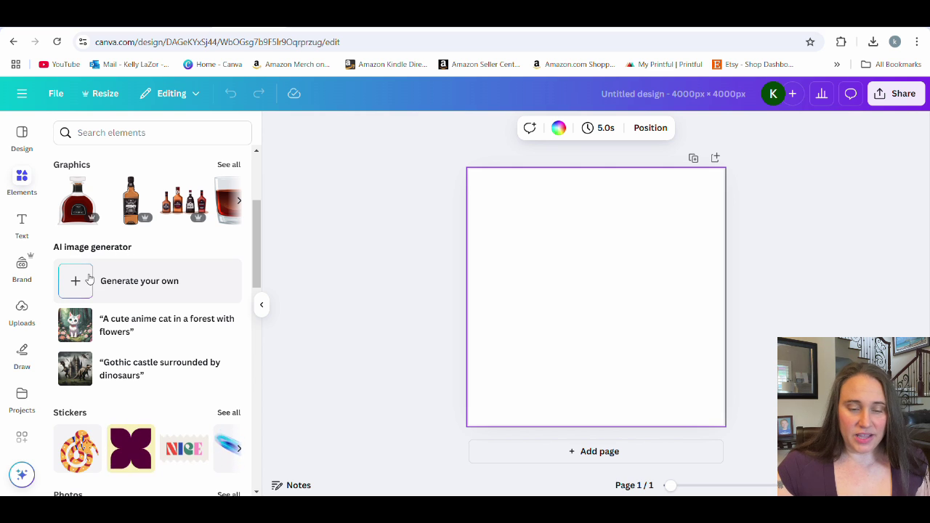
pyautogui.click(80, 281)
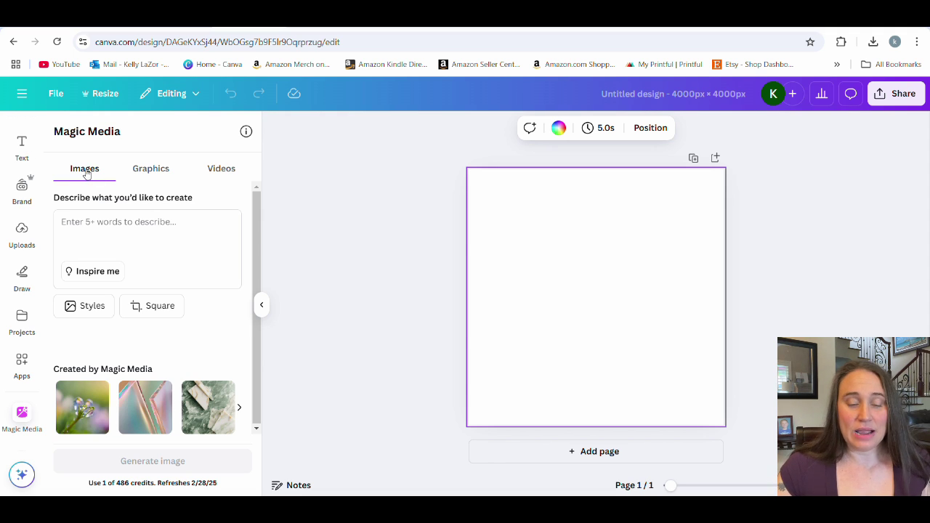
pyautogui.click(147, 172)
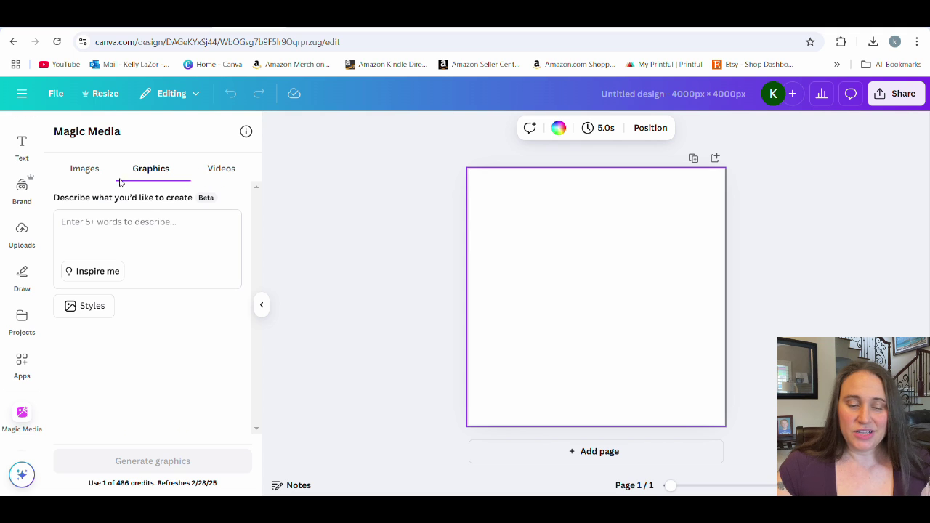
pyautogui.click(84, 173)
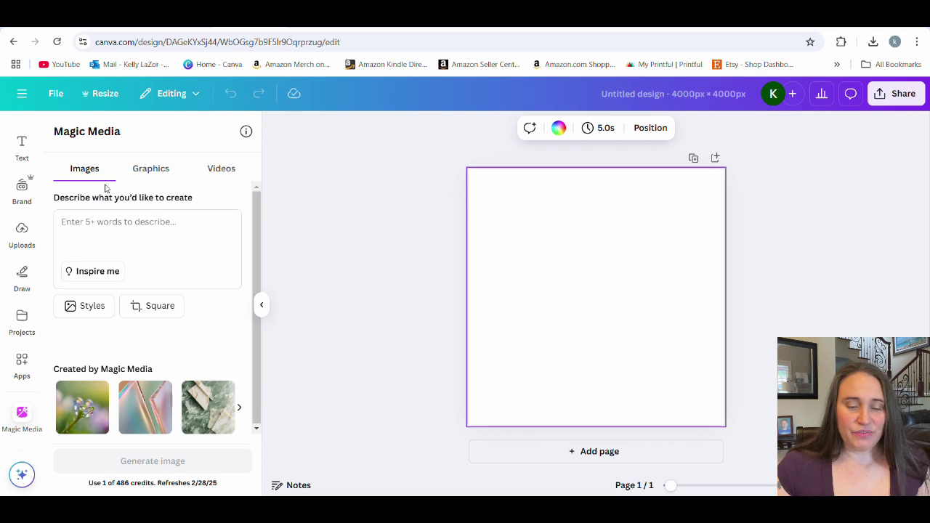
# Step: Set the image style to Stained glass and generate mushroom images from a text description
pyautogui.click(80, 307)
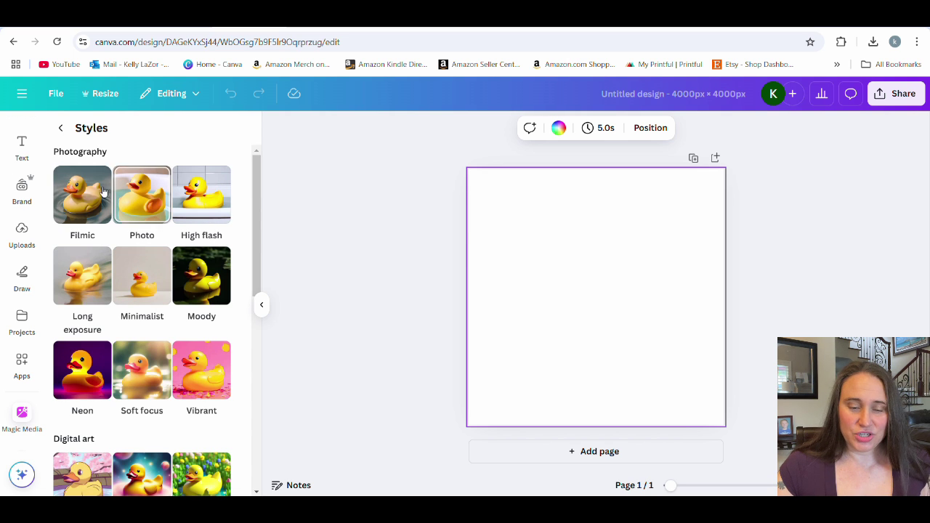
pyautogui.scroll(-5, 109, 204)
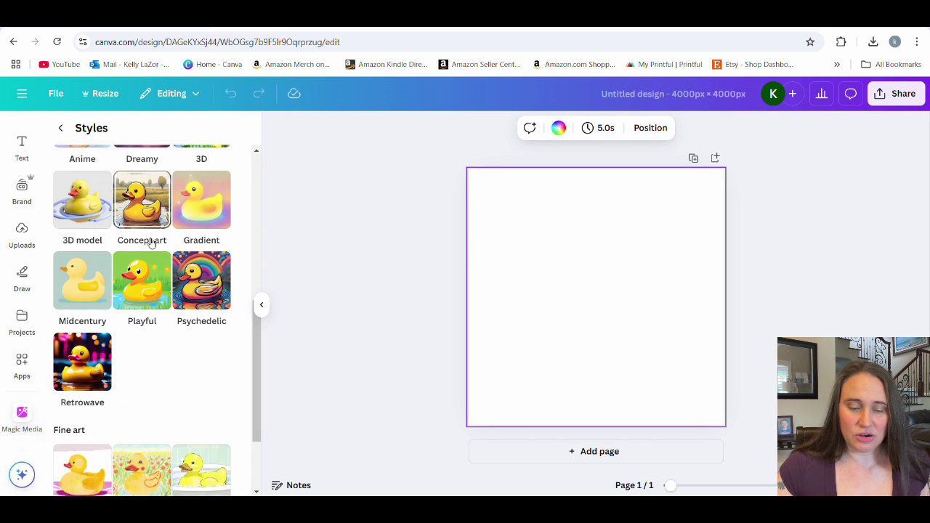
pyautogui.scroll(-2, 150, 243)
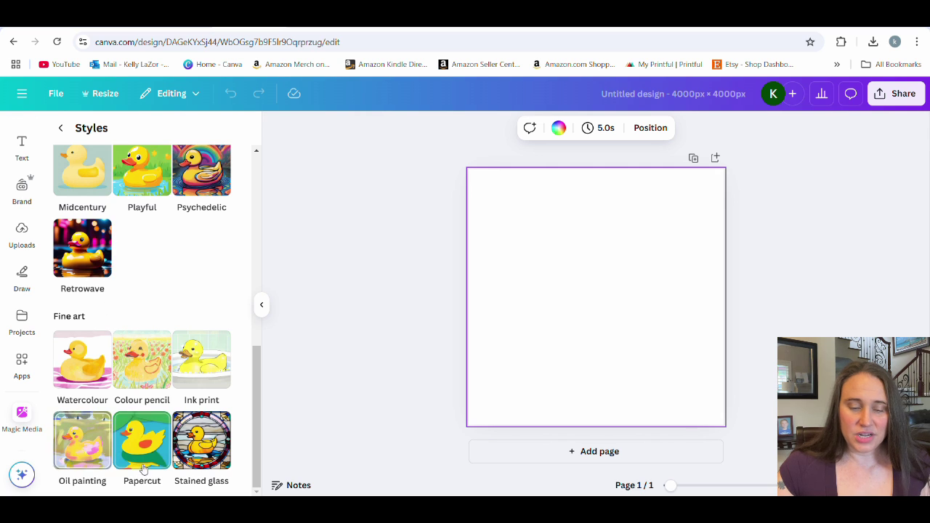
pyautogui.click(215, 455)
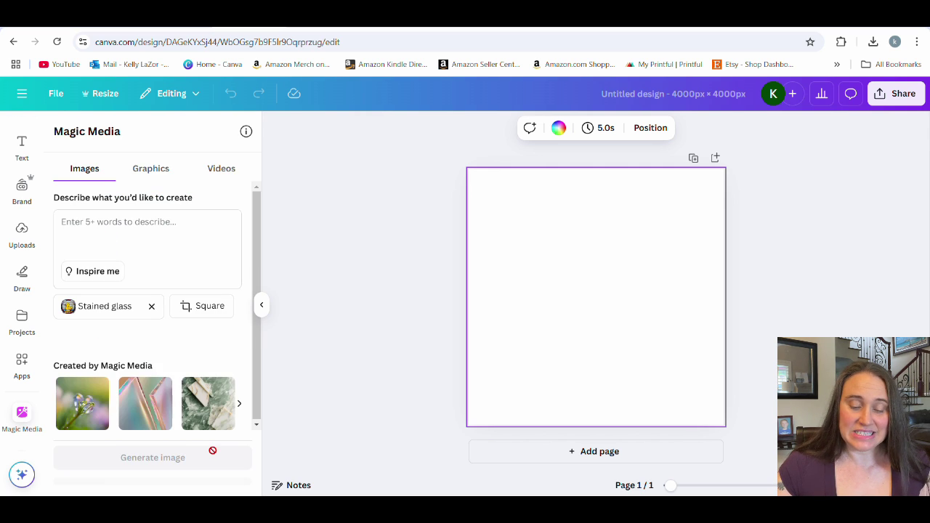
pyautogui.click(134, 244)
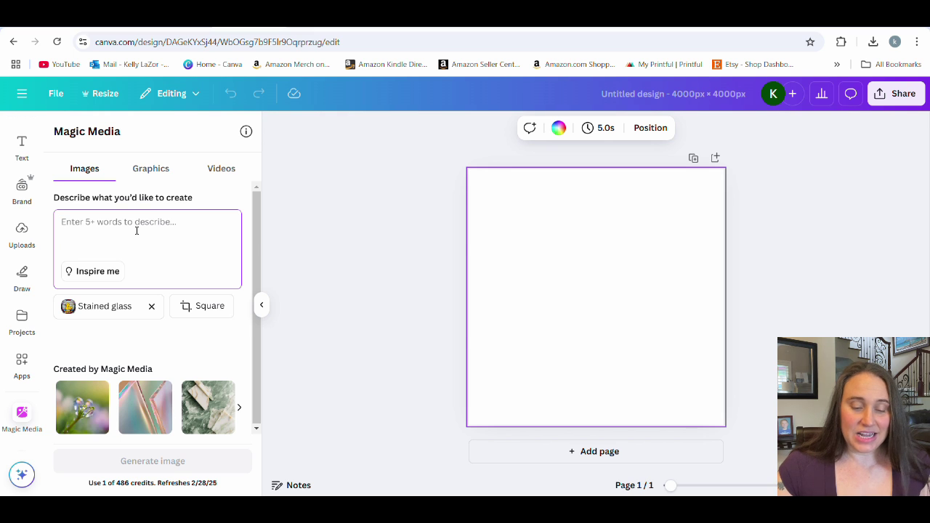
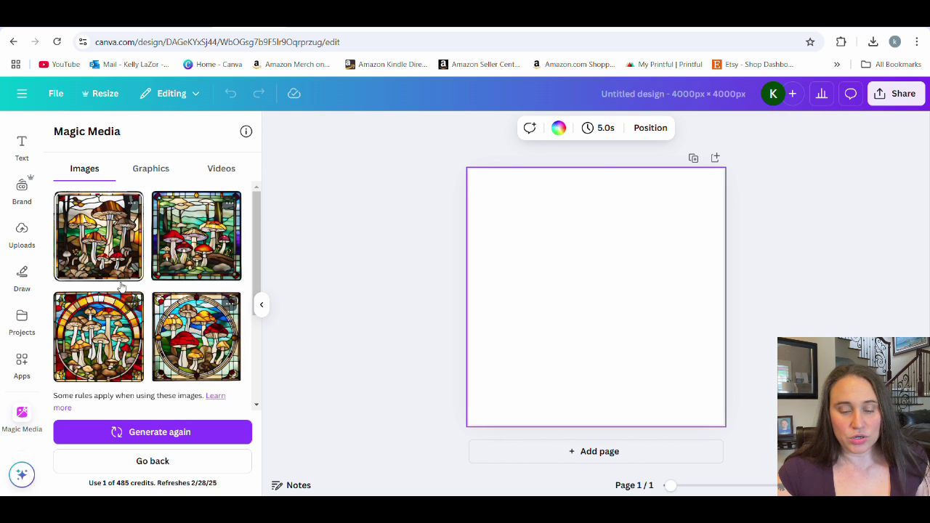
# Step: Place the generated mushroom image with the red caps and circular border on the page and enlarge it to fill the canvas
pyautogui.click(175, 332)
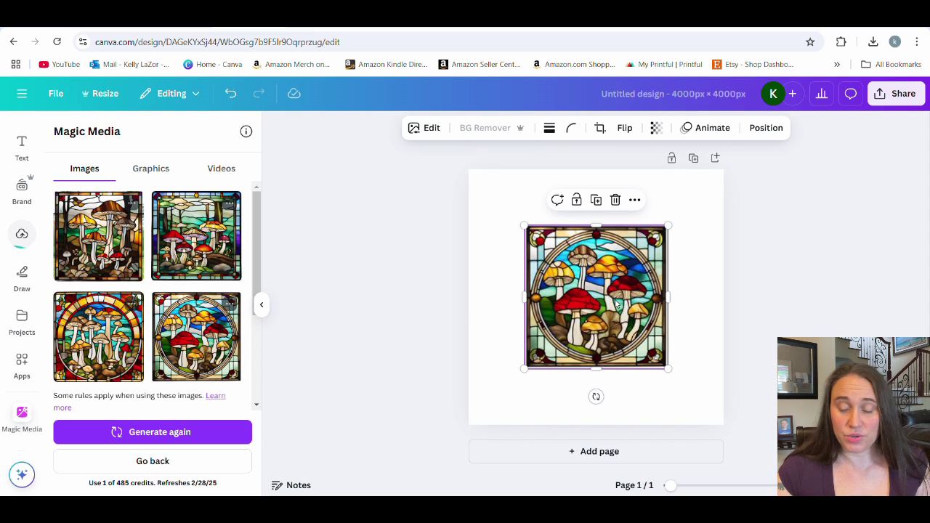
pyautogui.moveTo(613, 299); pyautogui.dragTo(556, 243)
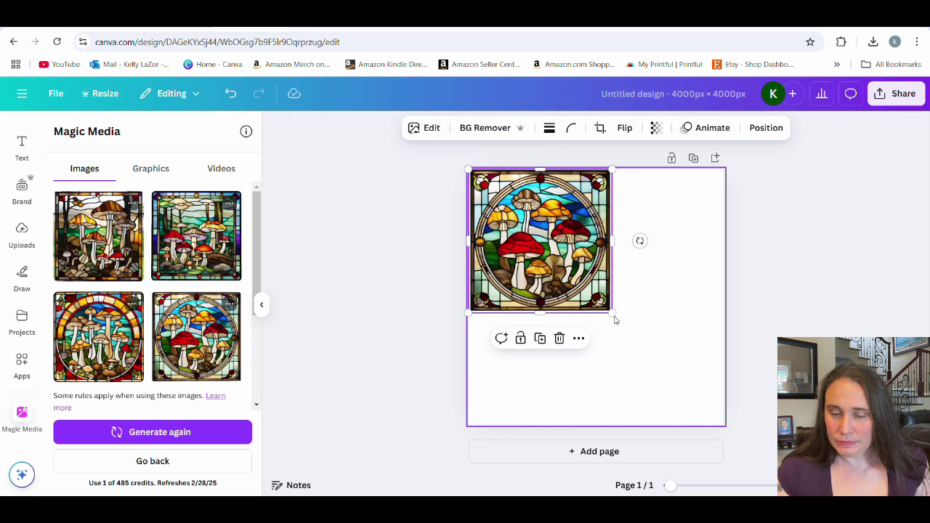
pyautogui.moveTo(621, 333); pyautogui.dragTo(690, 396)
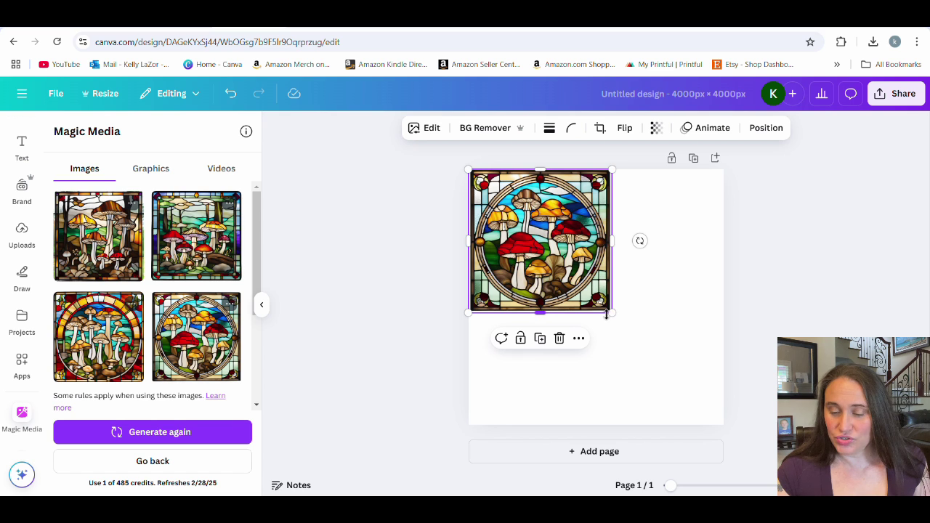
pyautogui.moveTo(612, 311); pyautogui.dragTo(728, 430)
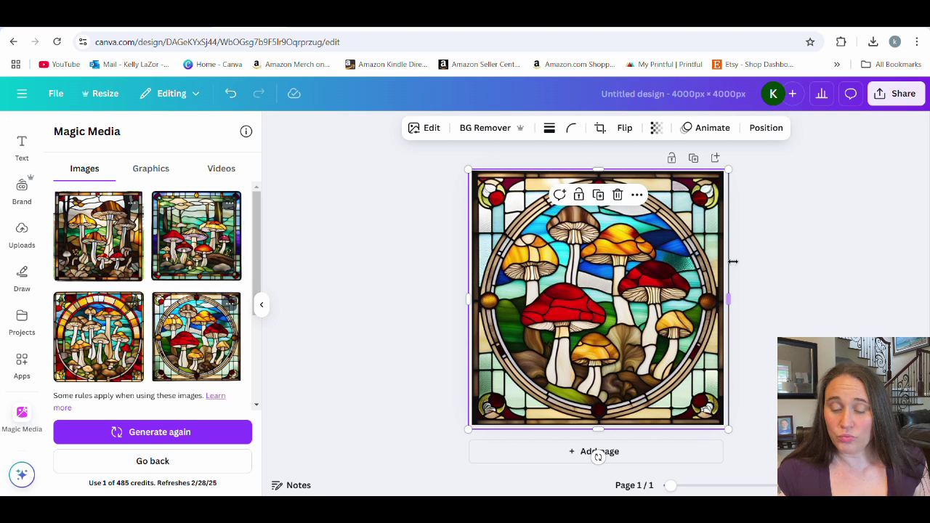
pyautogui.click(821, 268)
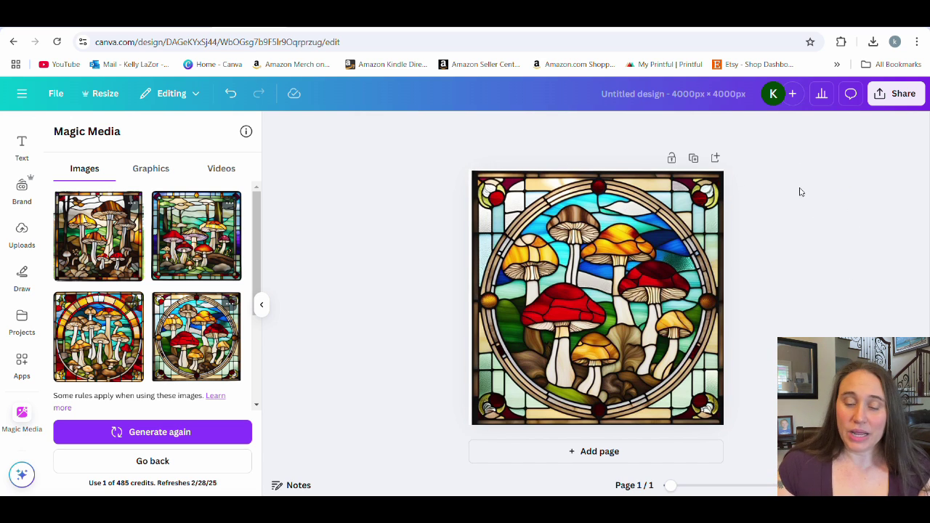
# Step: Name the design "mushroom stained glass"
pyautogui.click(691, 104)
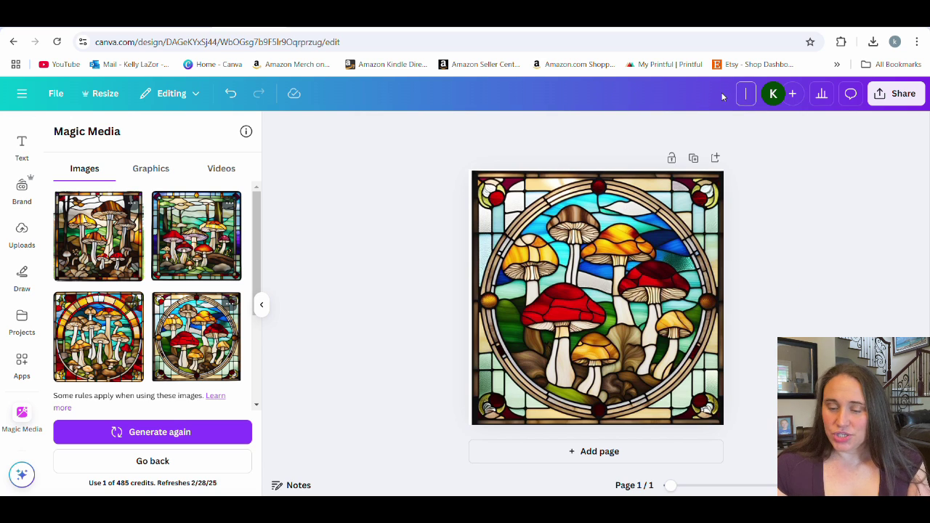
pyautogui.write('mushro')
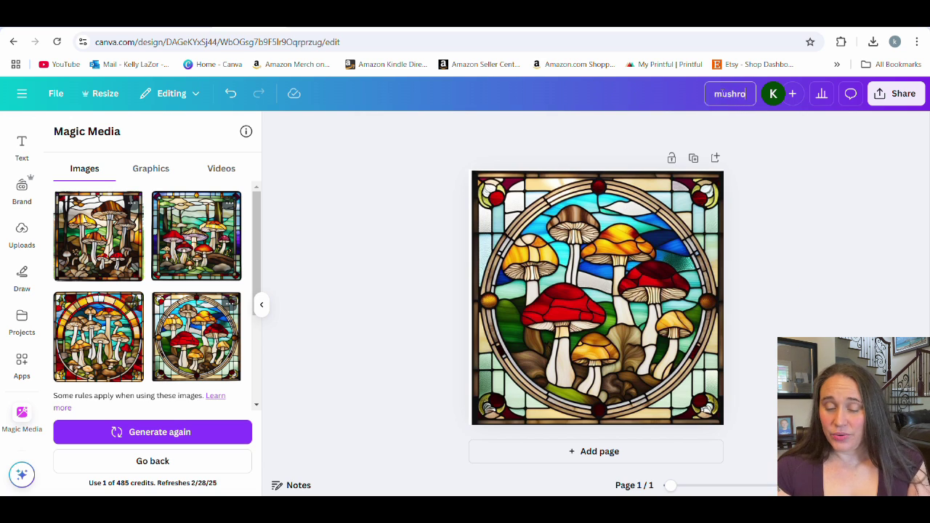
pyautogui.write('om st')
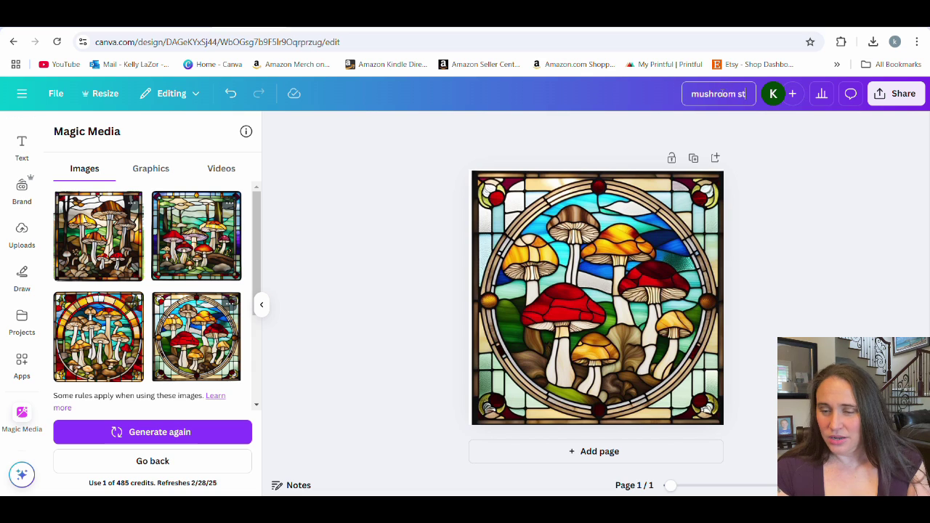
pyautogui.write('ained glass')
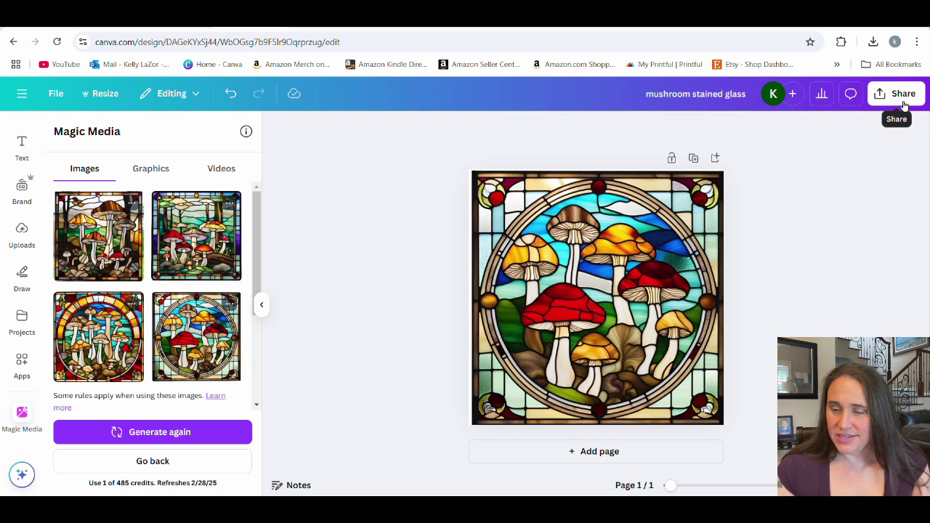
# Step: Download the mushroom design as a PNG at 4,000 × 4,000 px and dismiss the sharing pop-up
pyautogui.click(901, 96)
pyautogui.click(725, 328)
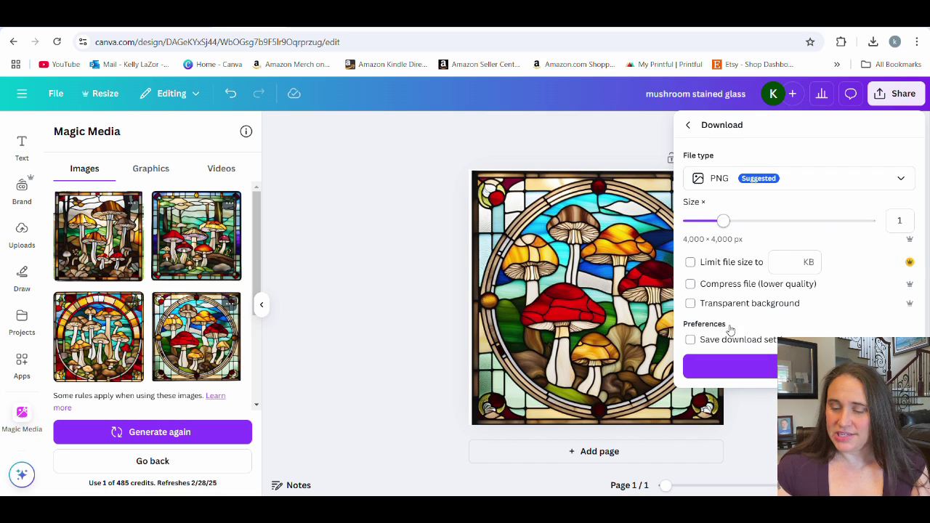
pyautogui.click(763, 367)
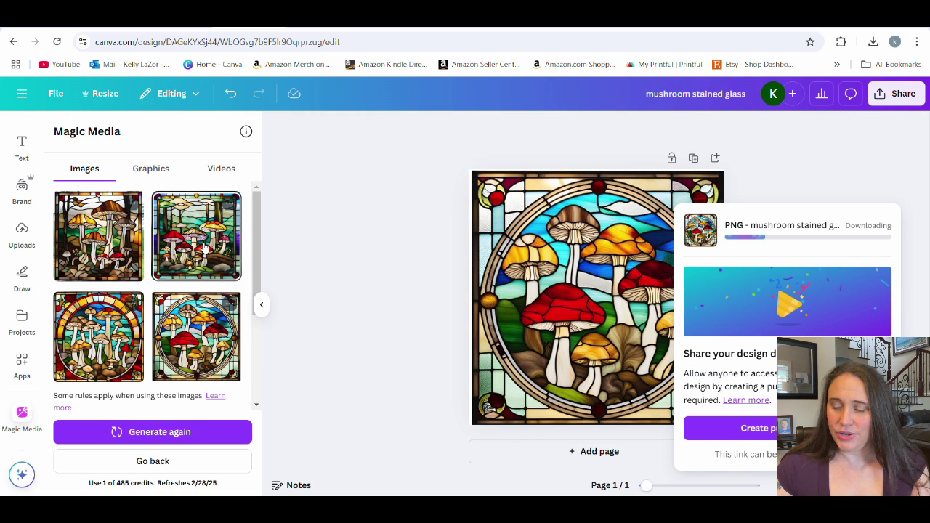
pyautogui.scroll(-2, 205, 250)
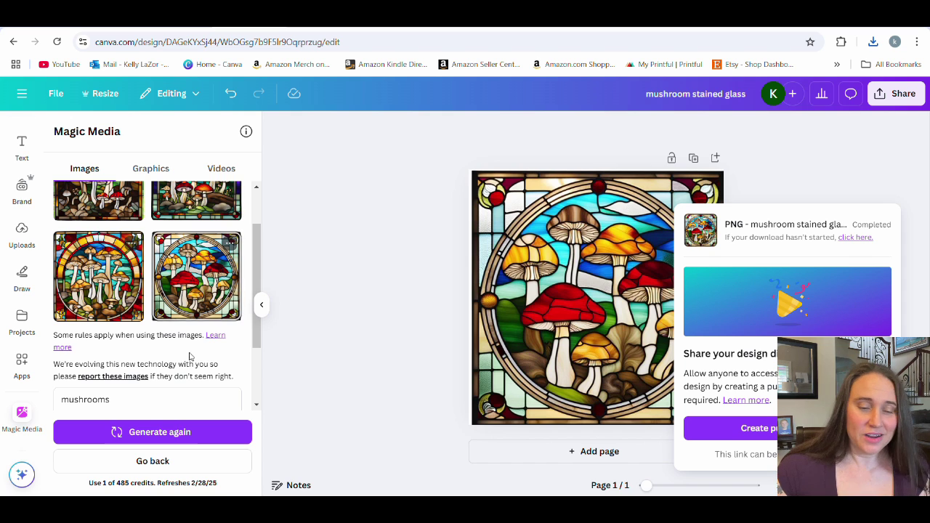
pyautogui.scroll(1, 189, 356)
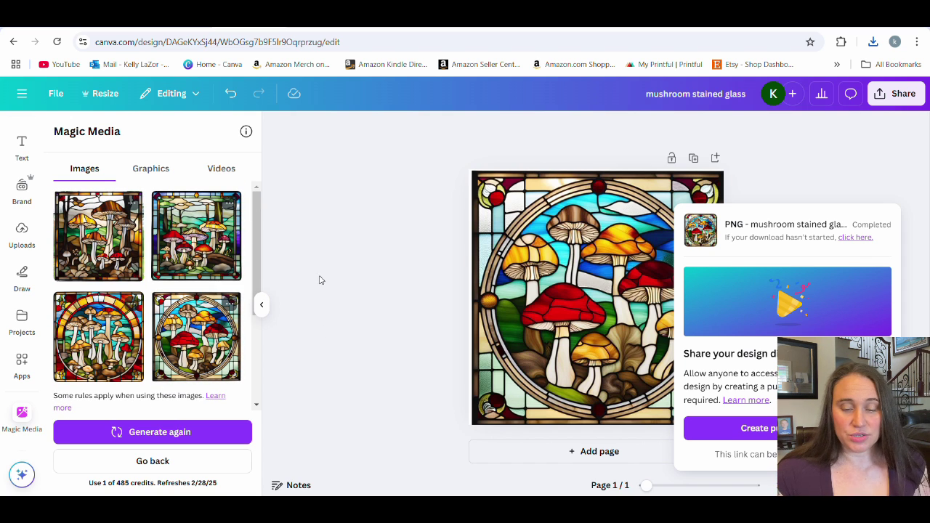
pyautogui.click(389, 257)
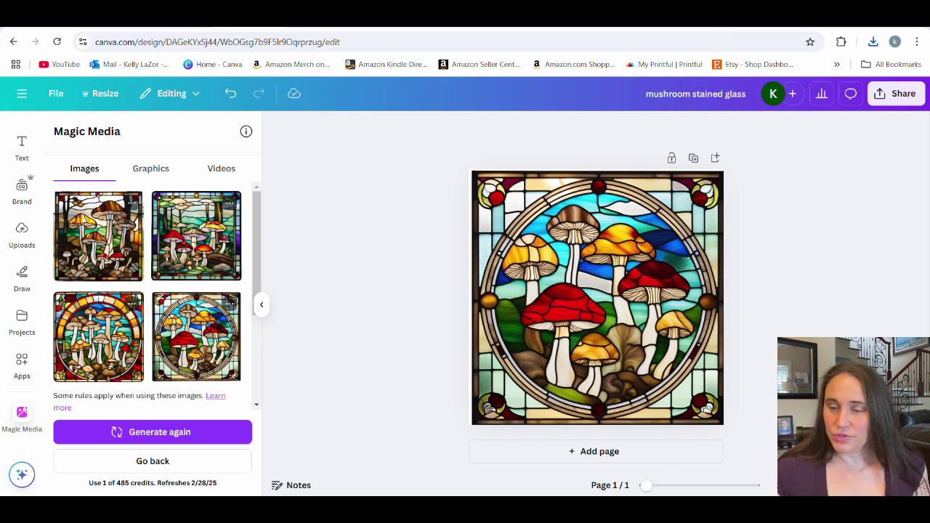
# Step: Switch to the PrintKK design maker, upload "mushroom stained glass (1).png" and apply it to the round small pill box
pyautogui.click(726, 15)
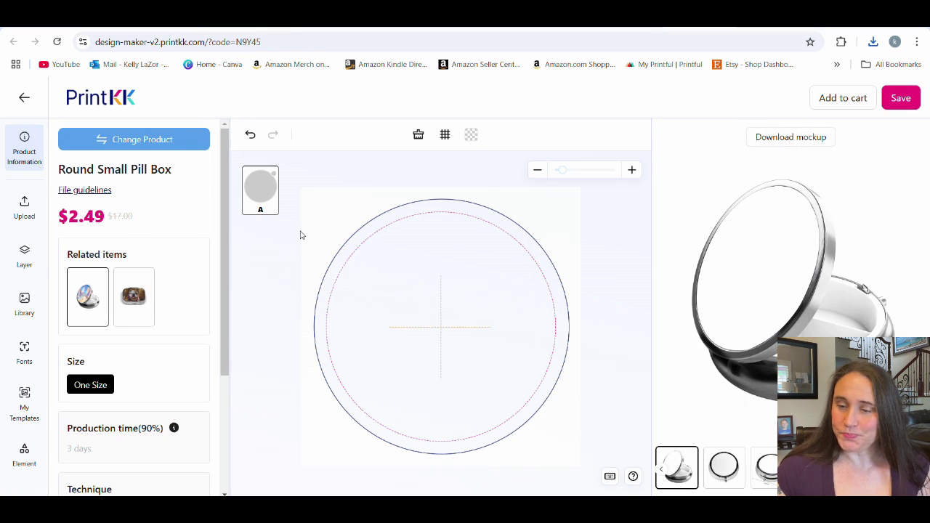
pyautogui.click(24, 207)
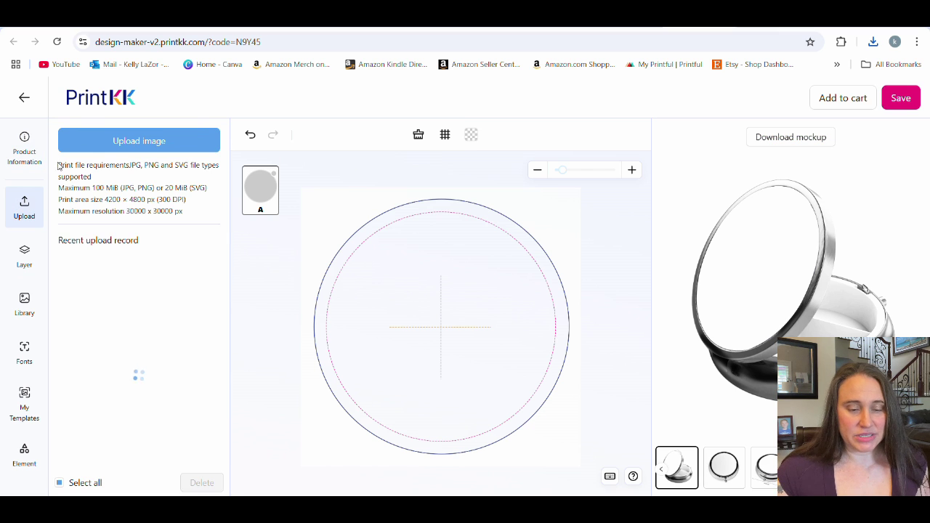
pyautogui.click(118, 145)
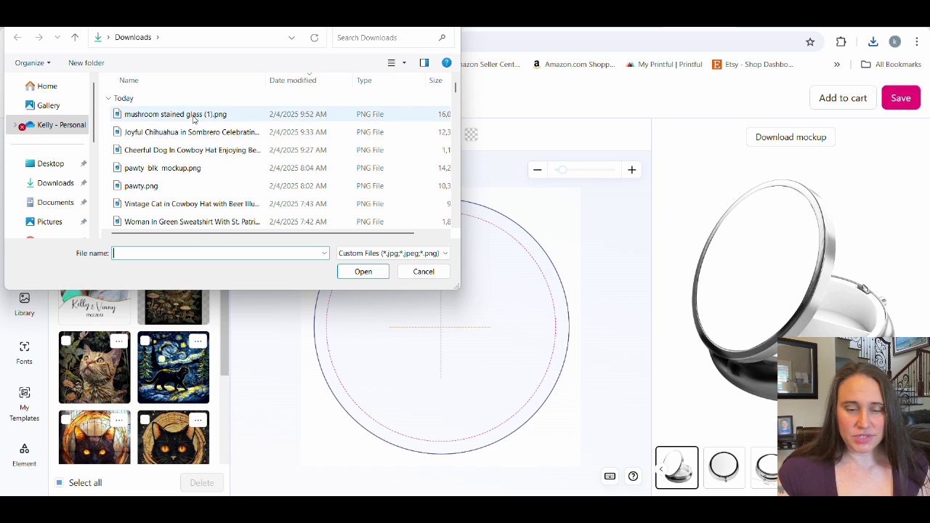
pyautogui.click(187, 114)
pyautogui.click(364, 271)
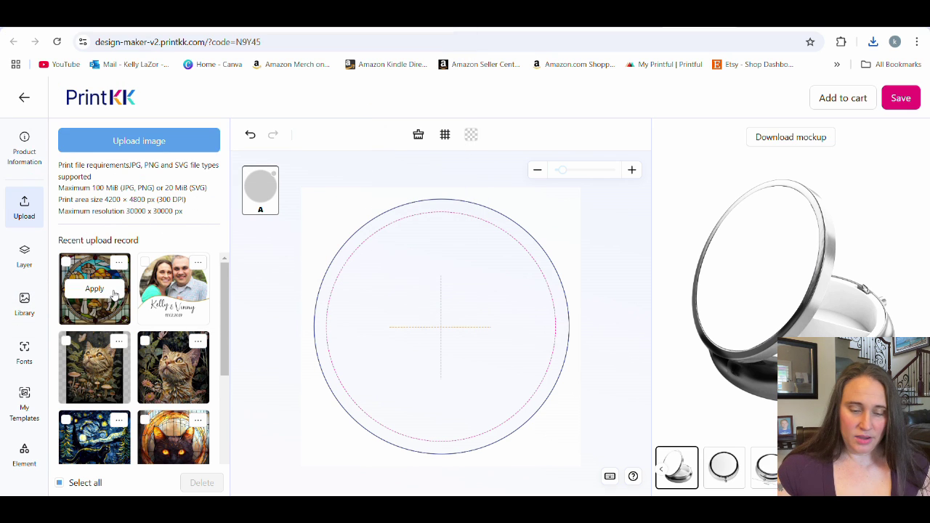
pyautogui.click(112, 292)
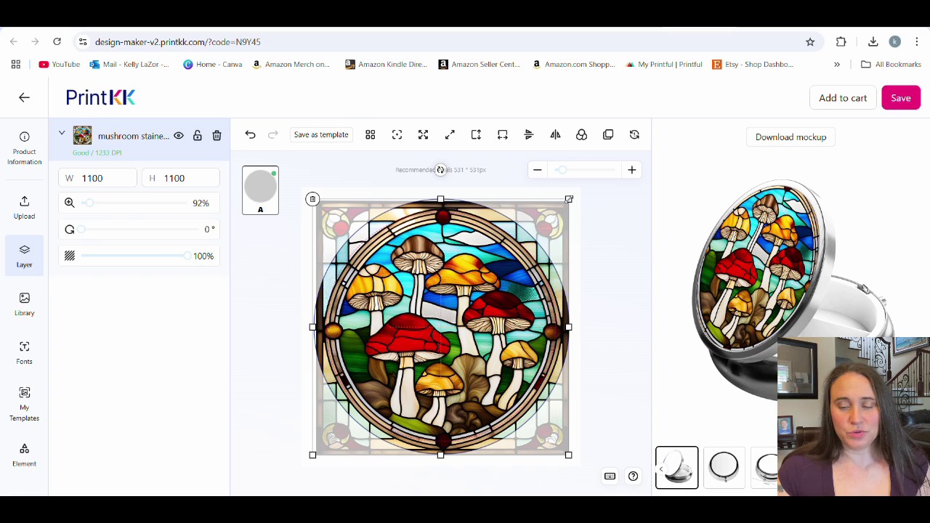
# Step: Enlarge the mushroom image to about 1283 × 1283 px and center it on the pill box's round print area
pyautogui.moveTo(569, 199); pyautogui.dragTo(624, 183)
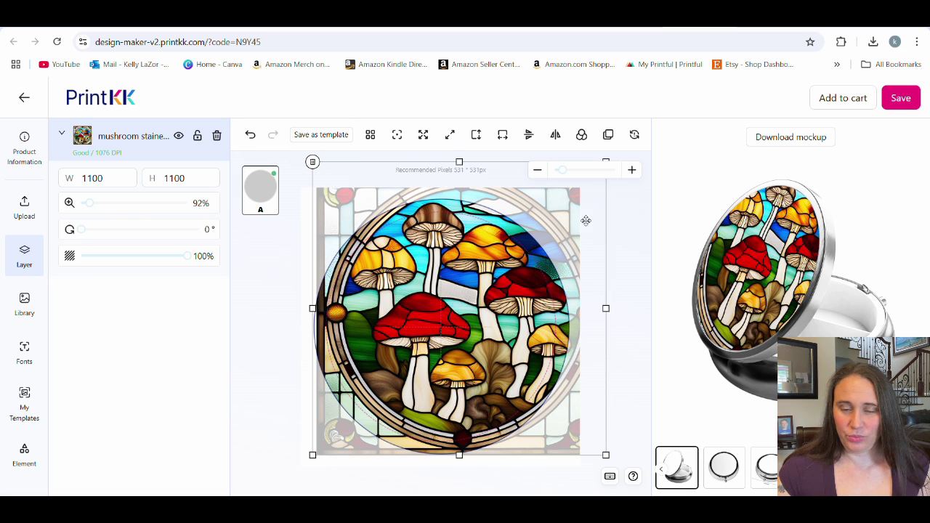
pyautogui.click(397, 136)
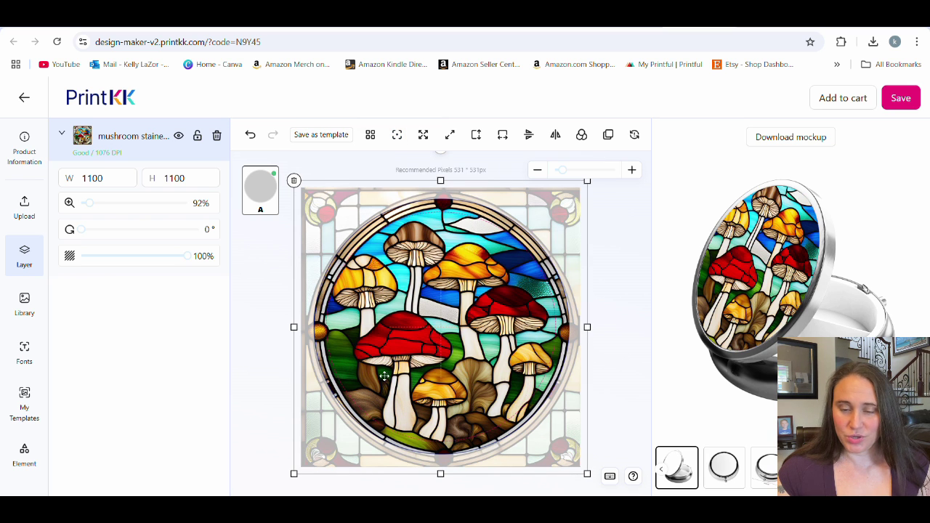
pyautogui.click(720, 462)
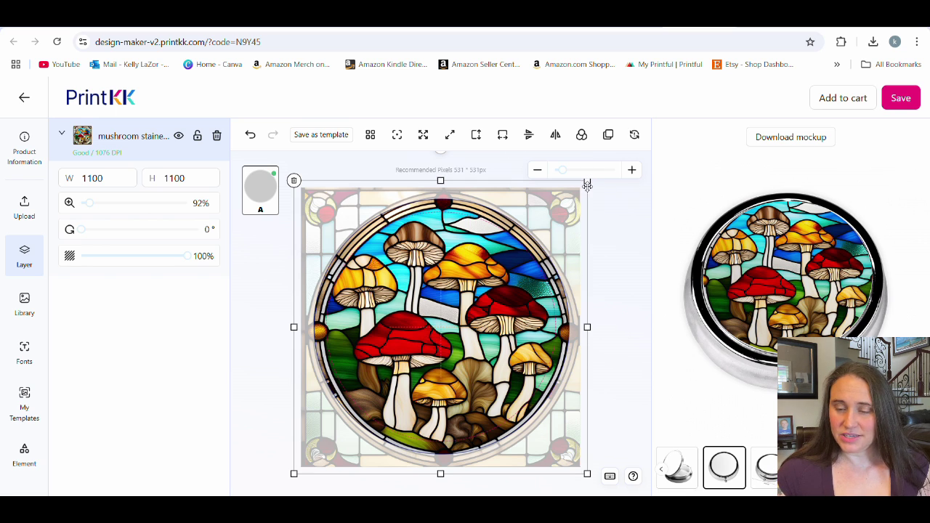
pyautogui.moveTo(587, 181); pyautogui.dragTo(593, 178)
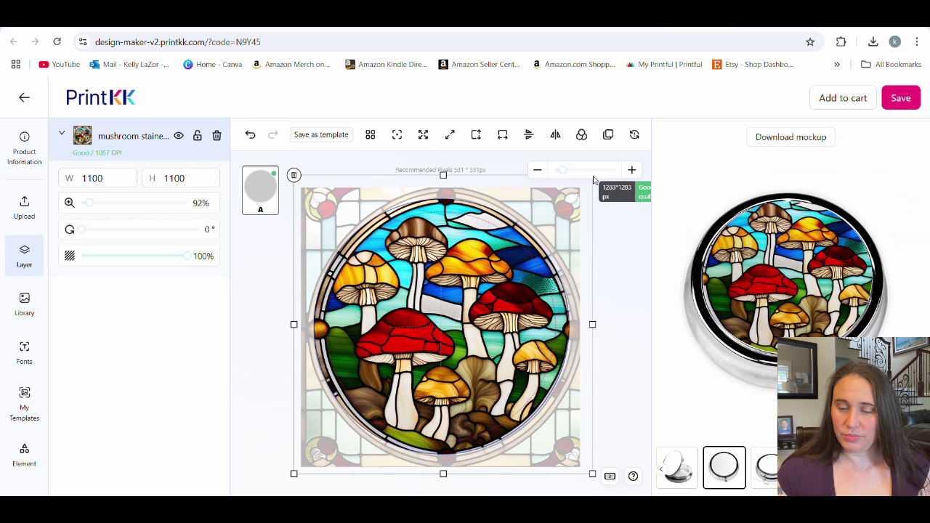
pyautogui.click(402, 143)
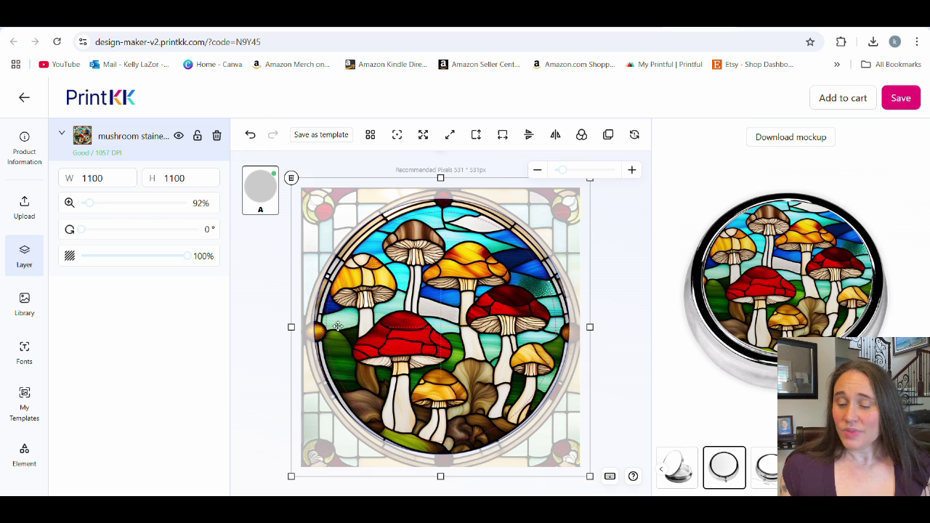
# Step: Save the pill box design, continuing past the missing-design warning
pyautogui.click(901, 99)
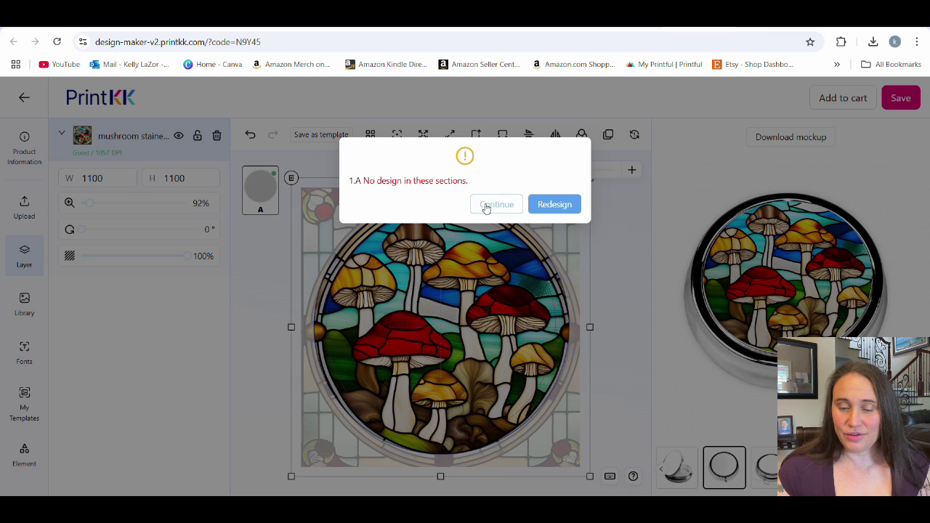
pyautogui.click(487, 207)
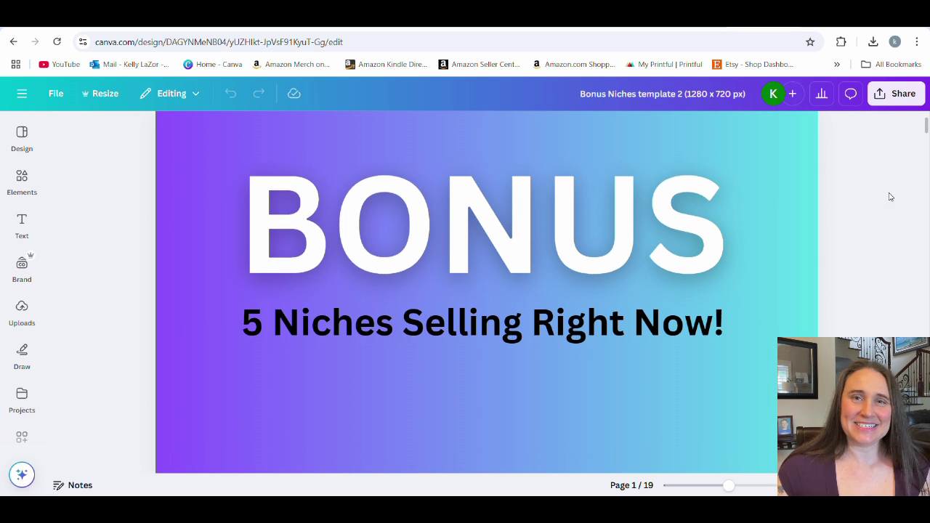
# Step: Examine the introvert niche phrases in the Bonus Niches template design in Canva
pyautogui.scroll(-10, 904, 203)
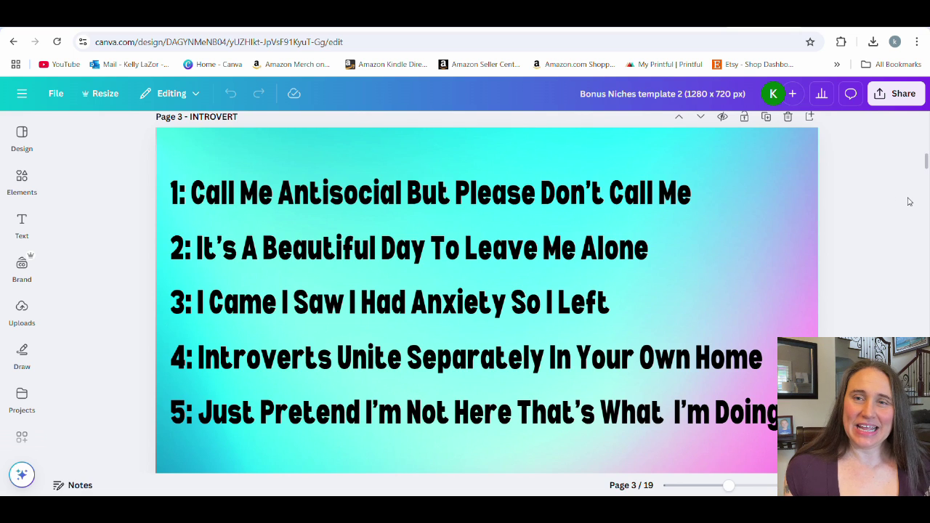